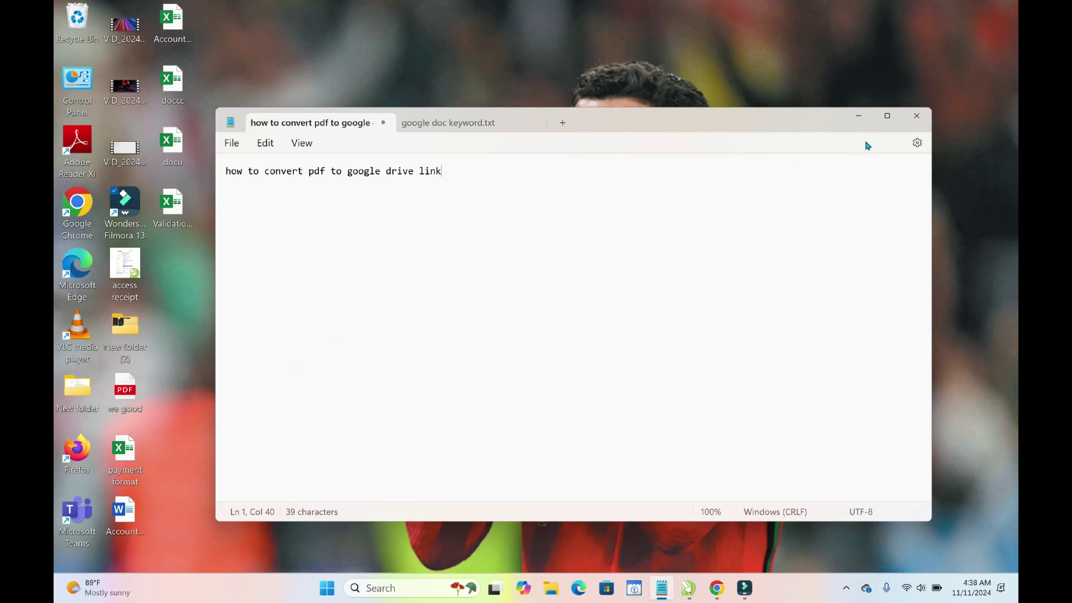
Step: Minimize Notepad and reveal the 'we good' PDF on the desktop
{"action": "left_click", "coordinate": [862, 122]}
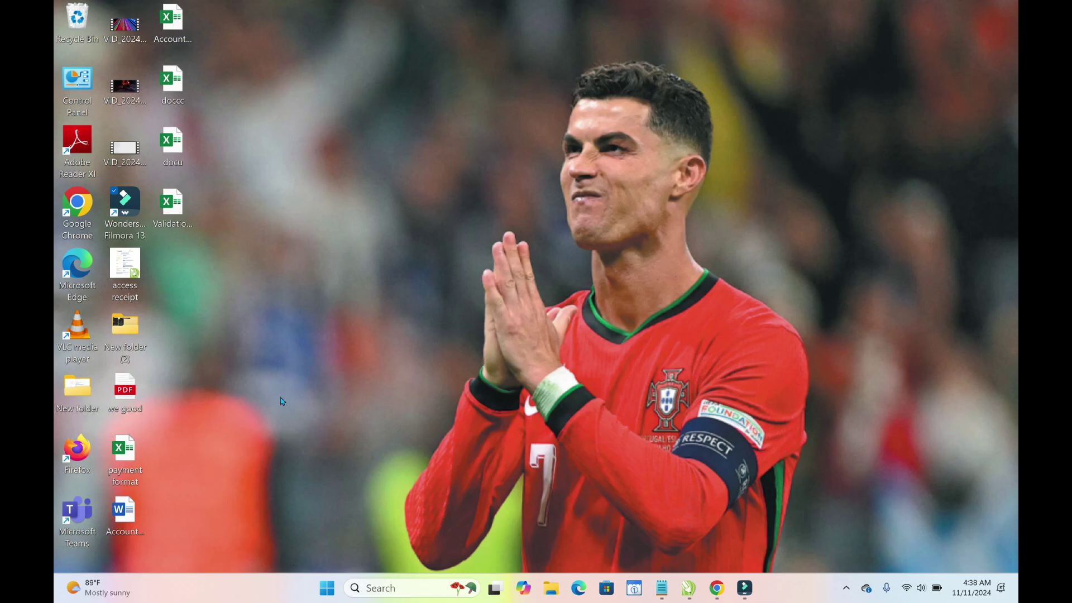
{"action": "left_click", "coordinate": [121, 402]}
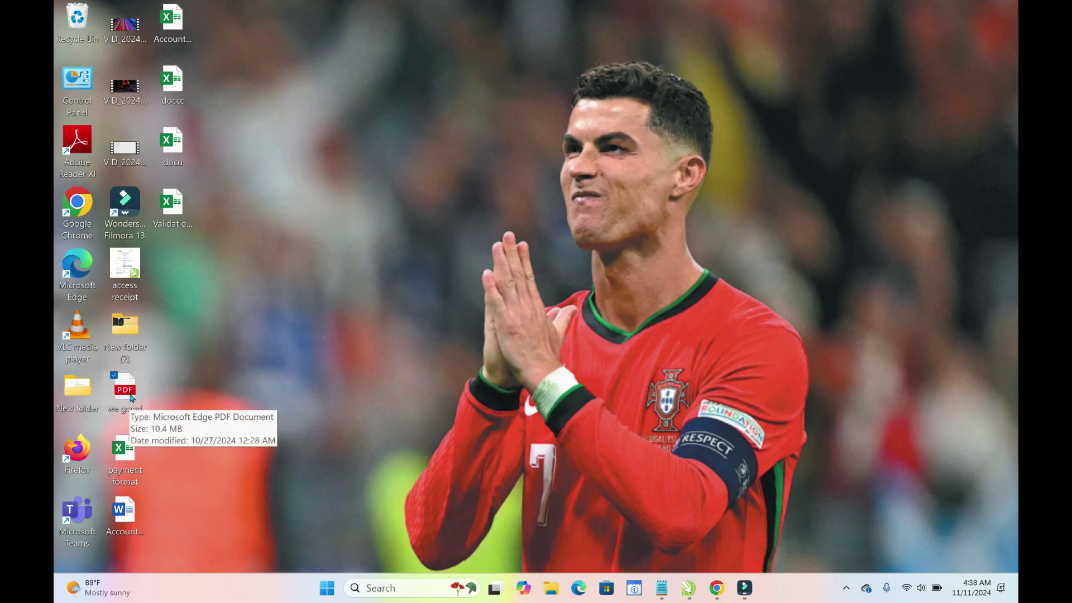
{"action": "left_click", "coordinate": [485, 389]}
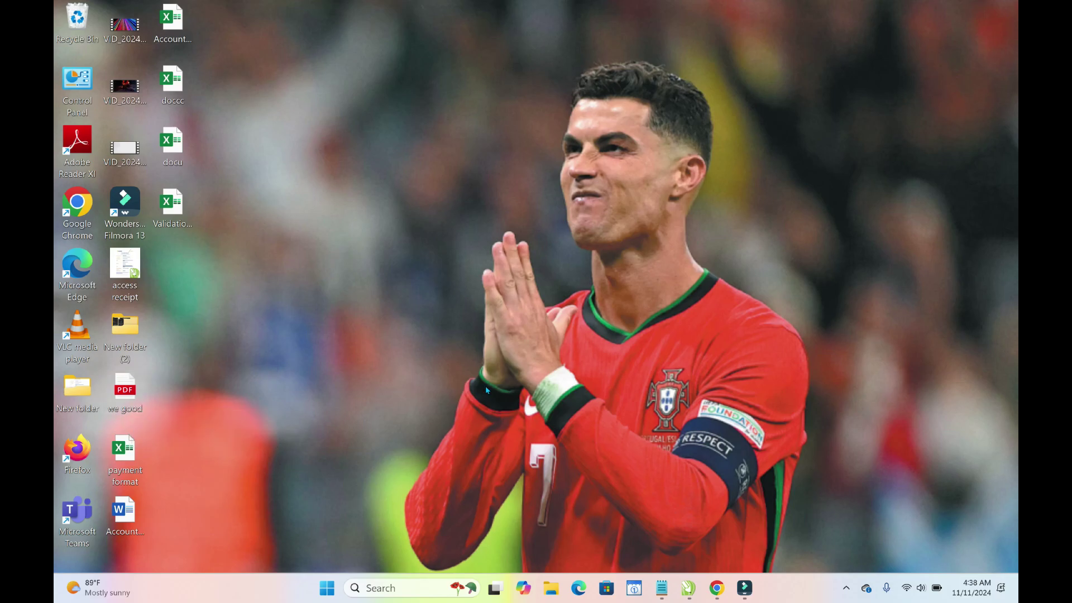
Step: Search 'google drive' in Chrome to reach the Drive sign-in result
{"action": "left_click", "coordinate": [715, 589]}
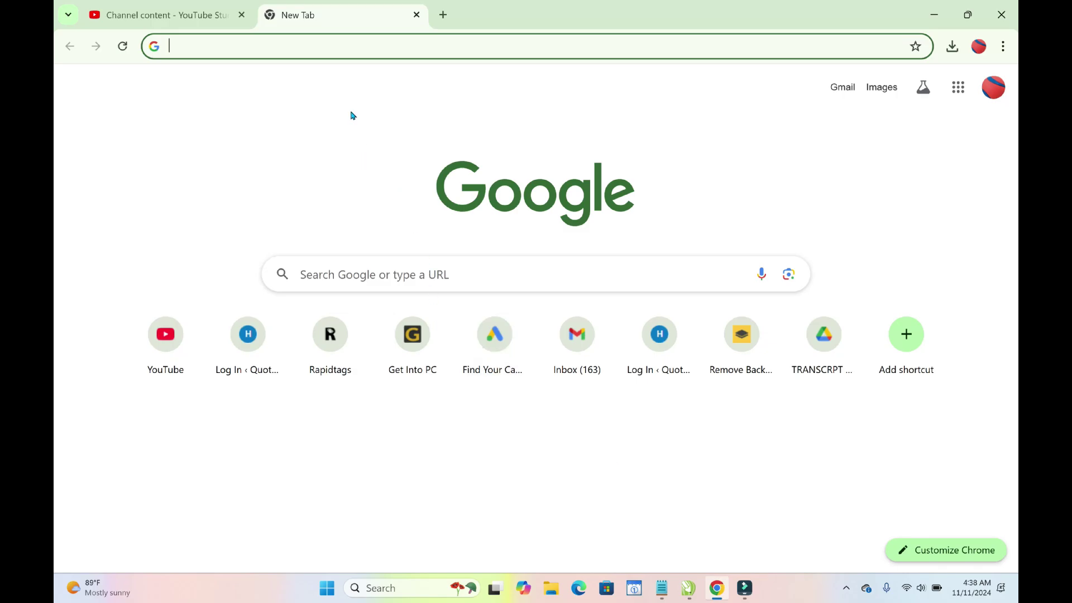
{"action": "left_click", "coordinate": [356, 48]}
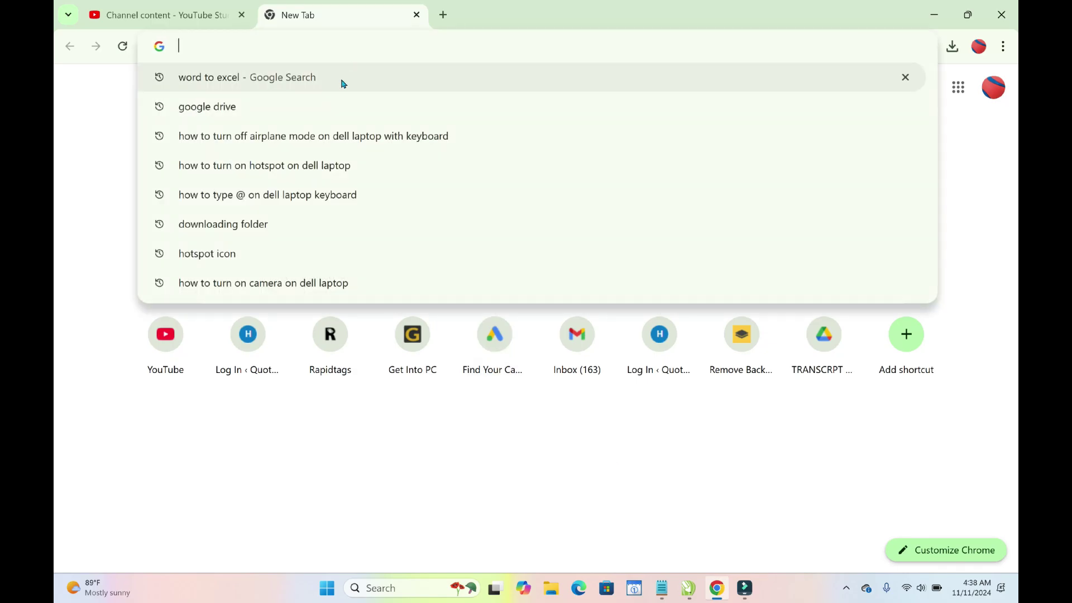
{"action": "type", "text": "google drive"}
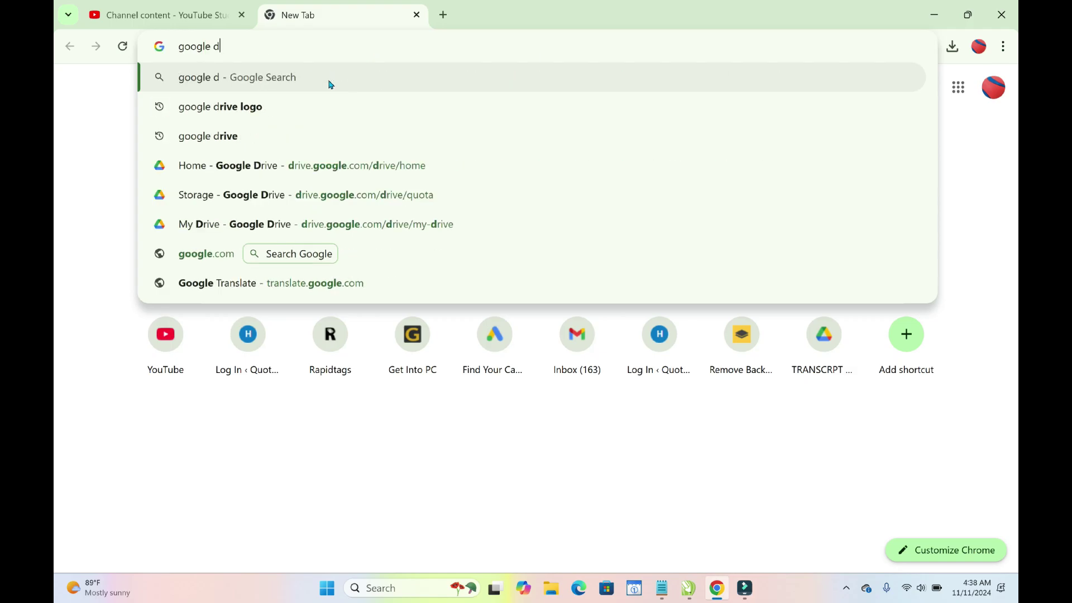
{"action": "left_click", "coordinate": [207, 106]}
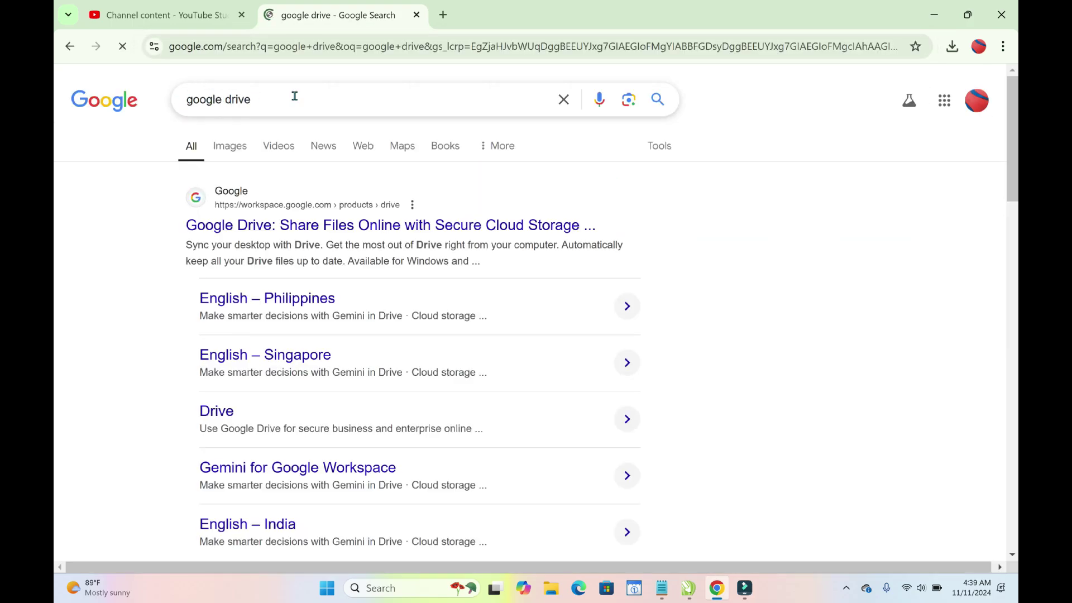
{"action": "scroll", "coordinate": [663, 221], "scroll_direction": "down", "scroll_amount": 5}
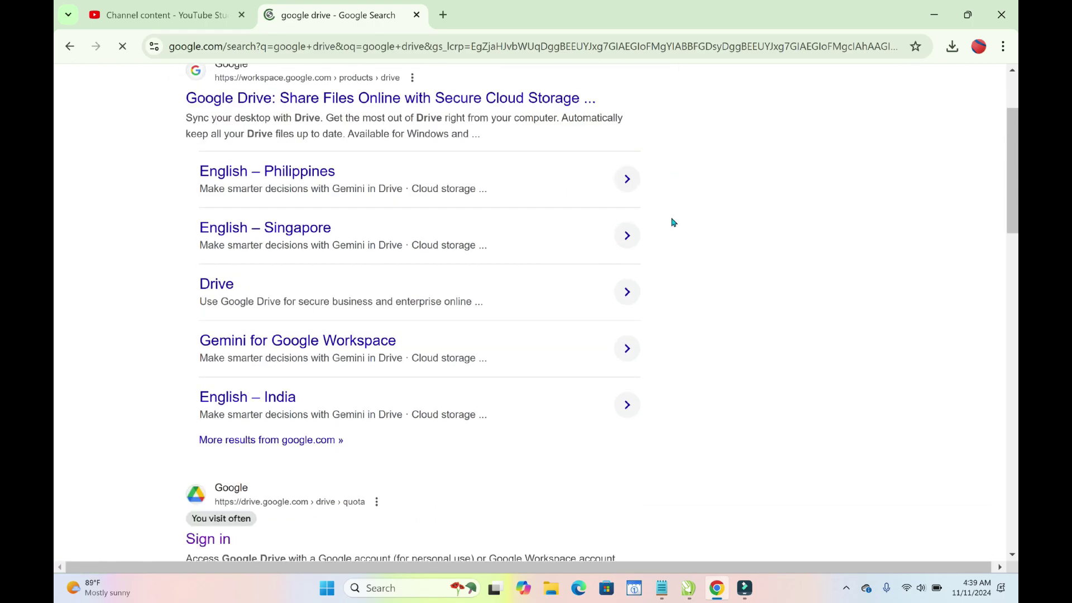
{"action": "scroll", "coordinate": [664, 221], "scroll_direction": "down", "scroll_amount": 3}
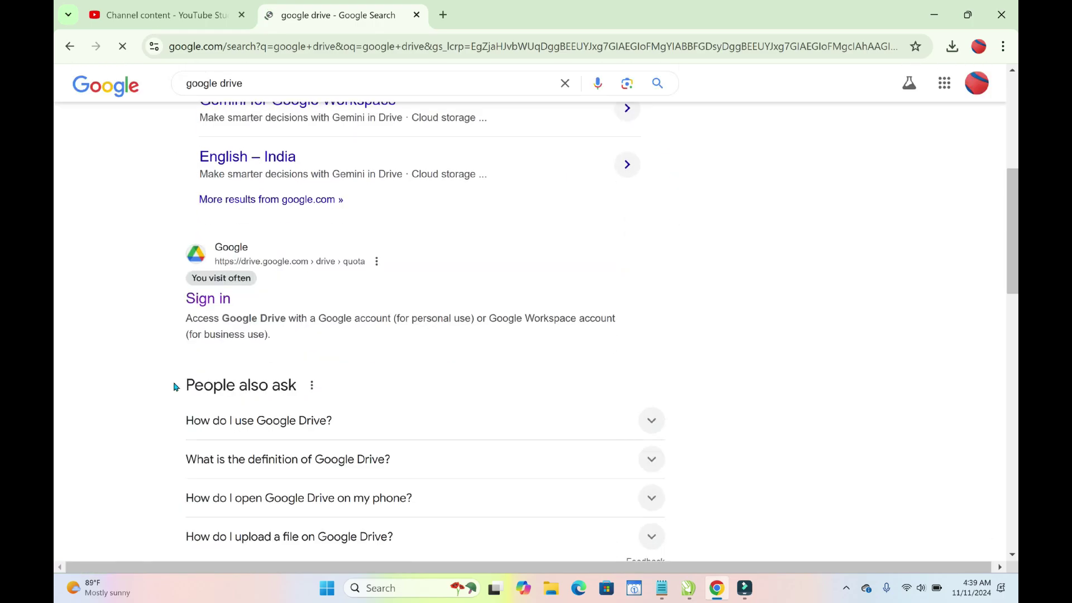
Step: Open the drive.google.com result and show the New menu
{"action": "left_click", "coordinate": [232, 250]}
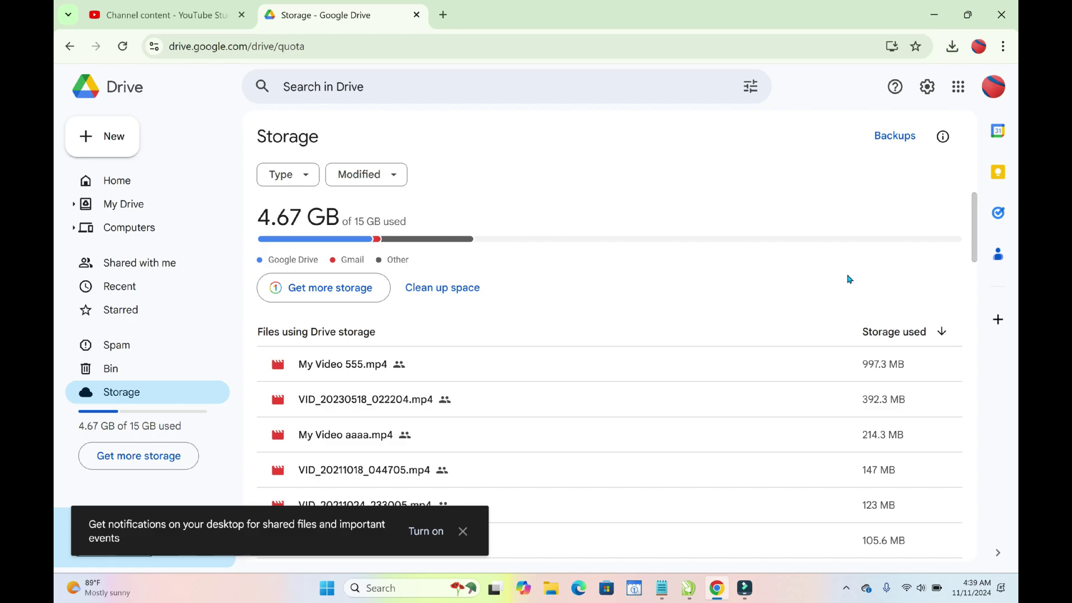
{"action": "left_click", "coordinate": [109, 141]}
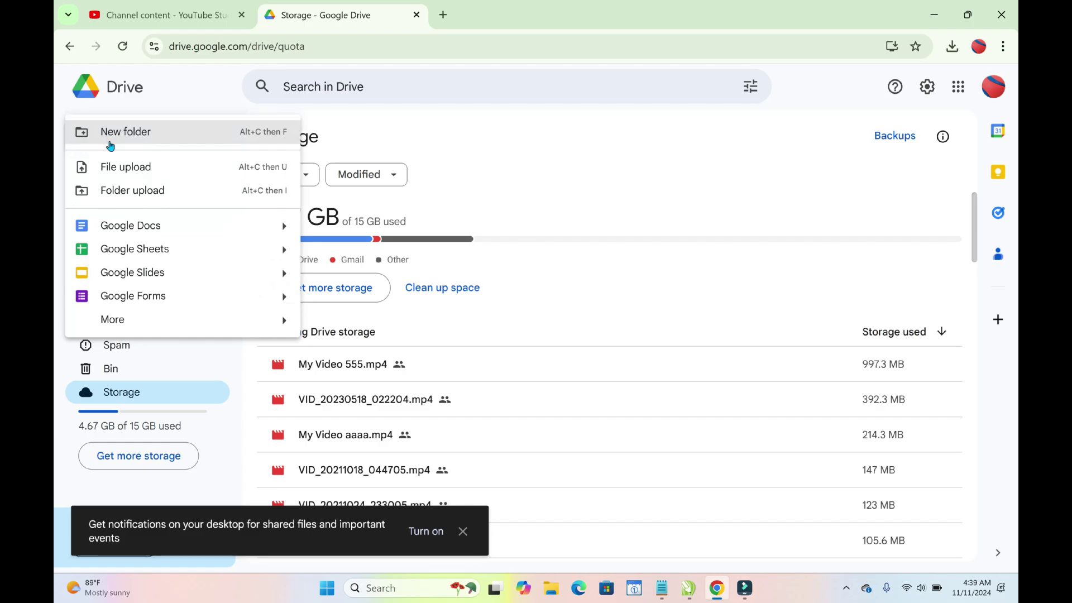
Step: Upload 'we good.pdf' from the Desktop folder via File upload
{"action": "left_click", "coordinate": [129, 170]}
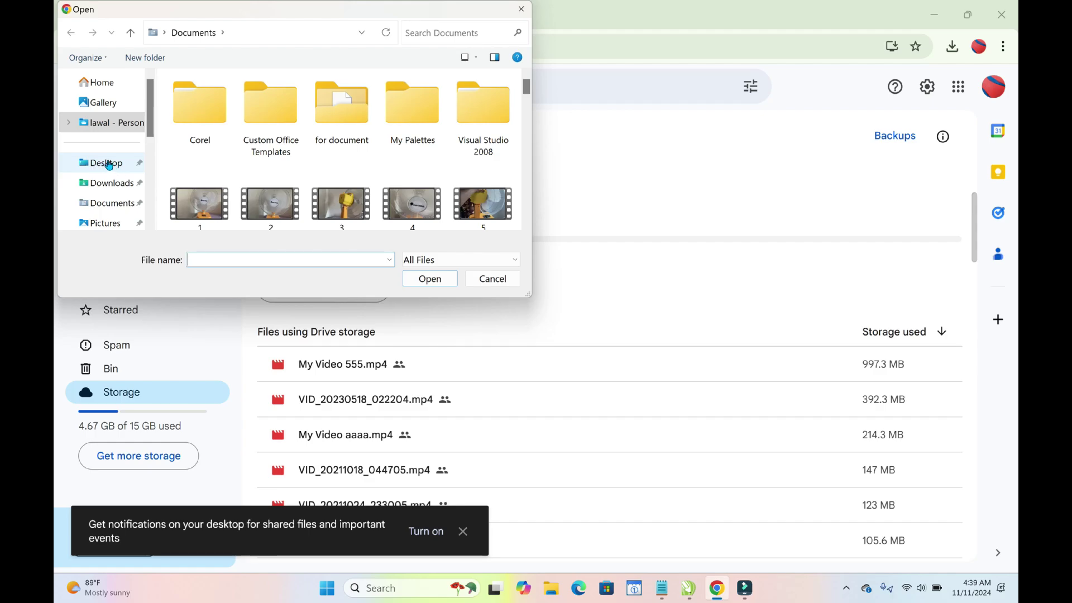
{"action": "left_click", "coordinate": [106, 163]}
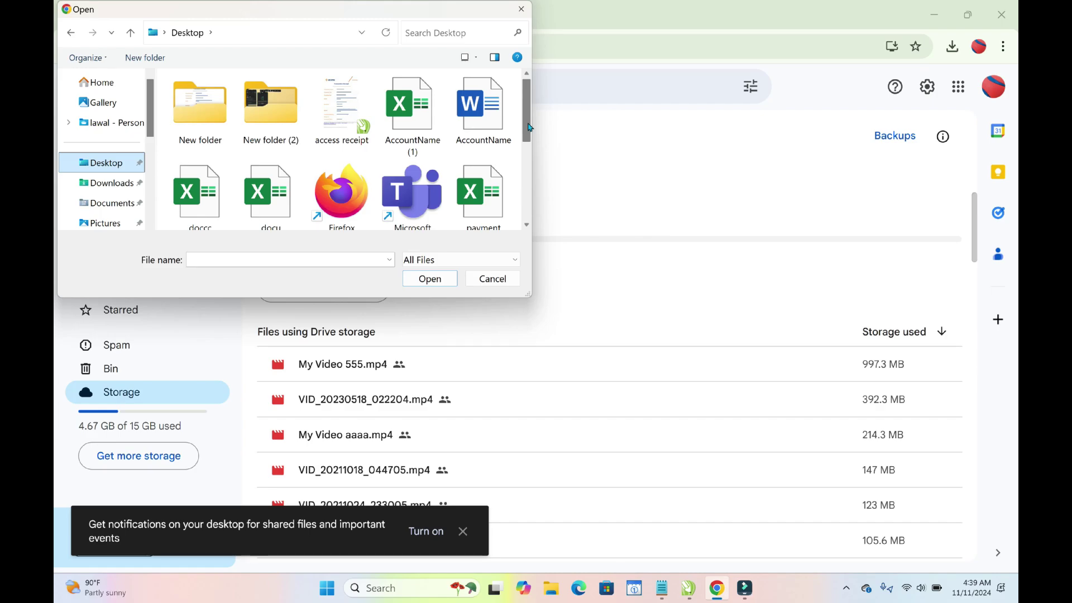
{"action": "left_click_drag", "start_coordinate": [528, 127], "coordinate": [526, 172]}
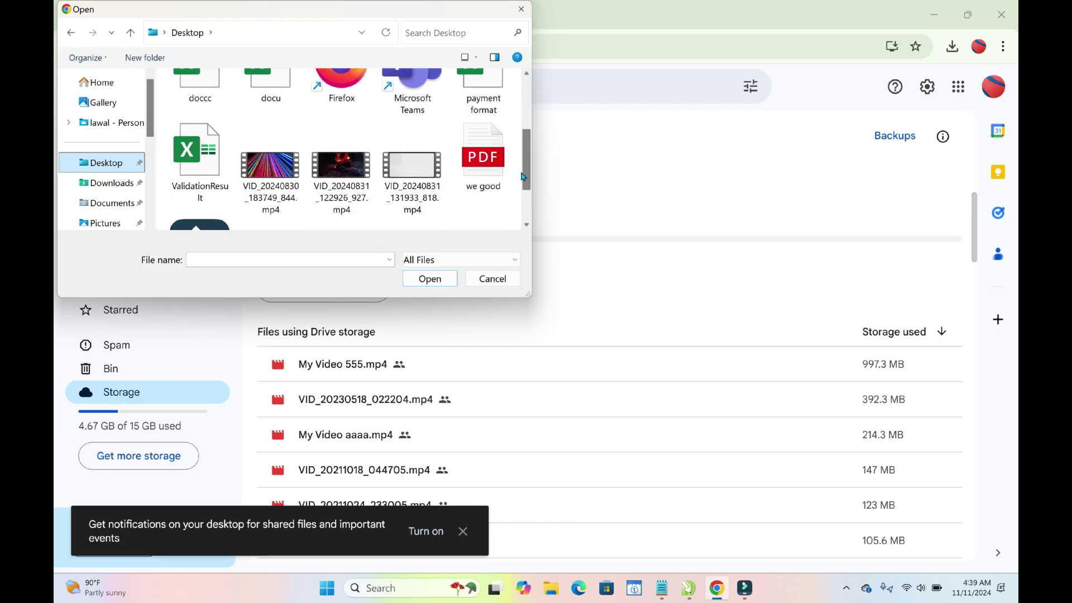
{"action": "left_click", "coordinate": [482, 159]}
{"action": "left_click", "coordinate": [429, 278]}
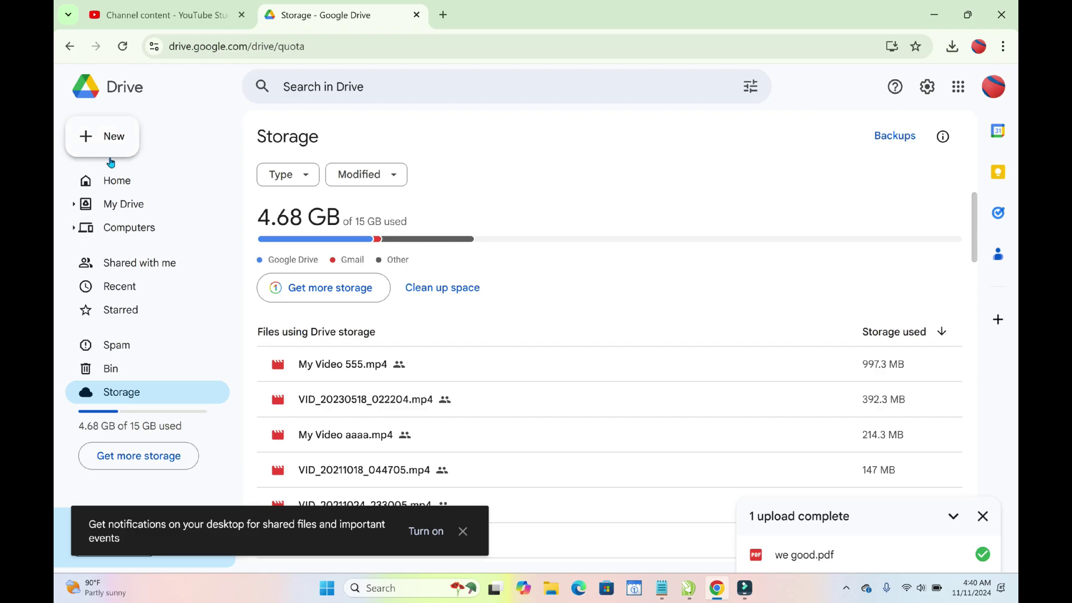
Step: Go to Drive Home, close the upload panel, and open we good.pdf's actions menu
{"action": "left_click", "coordinate": [122, 177]}
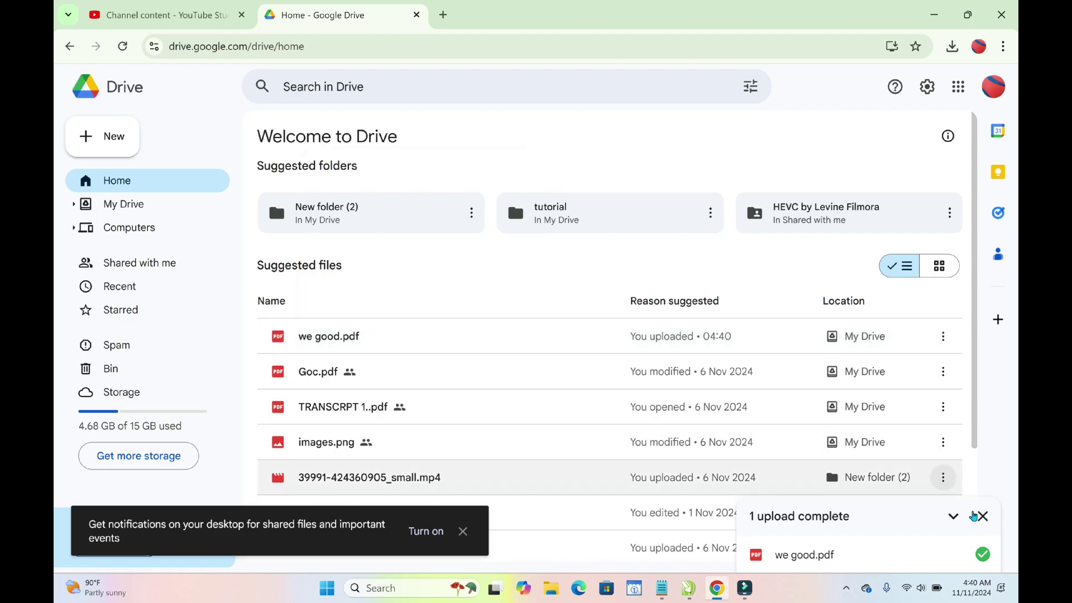
{"action": "left_click", "coordinate": [982, 517]}
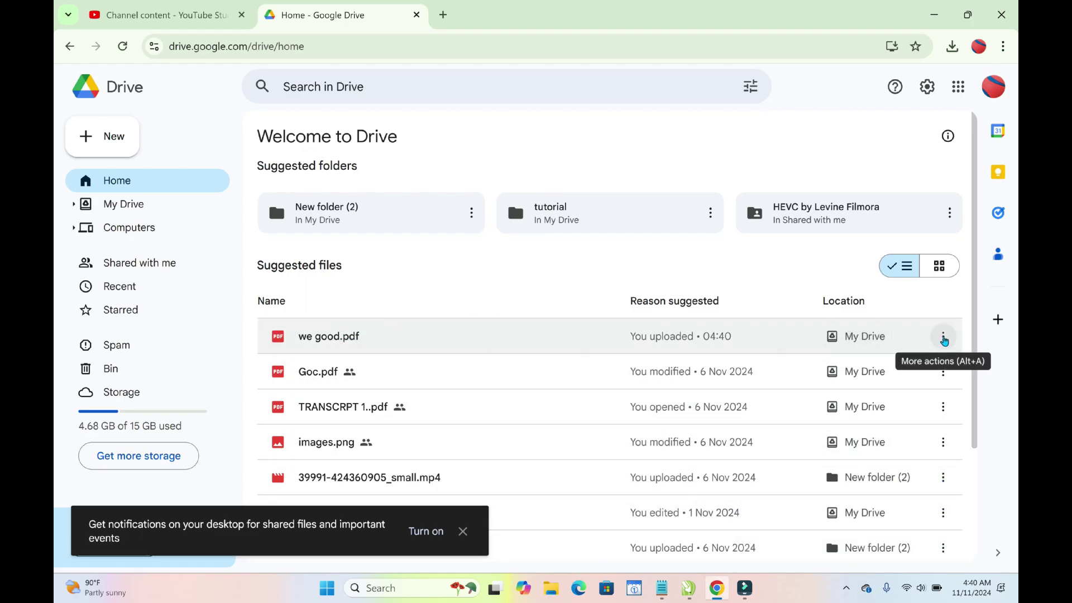
{"action": "left_click", "coordinate": [944, 340]}
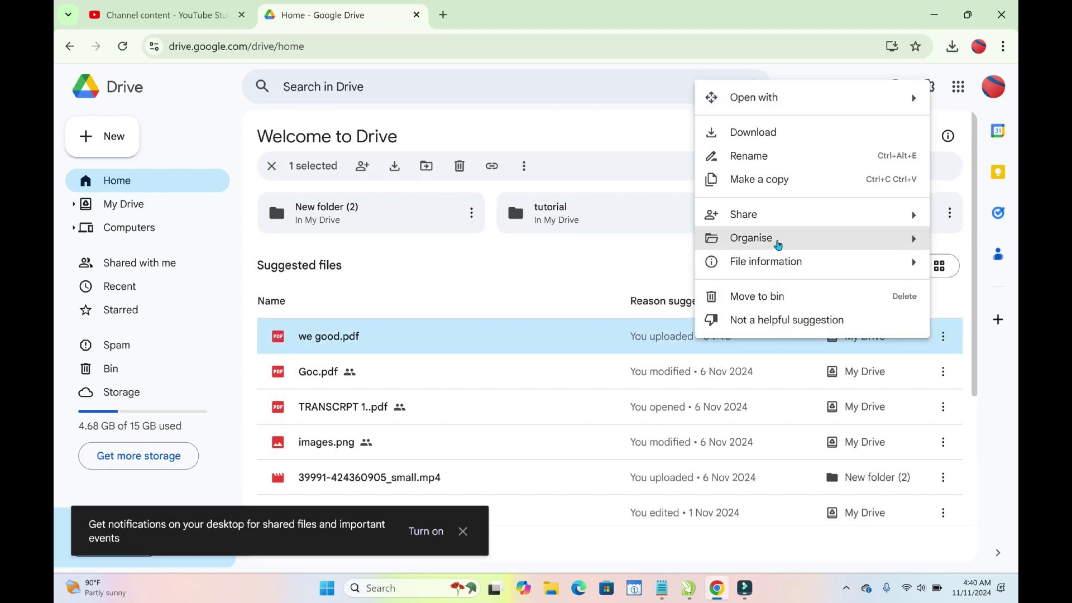
{"action": "mouse_move", "coordinate": [743, 215]}
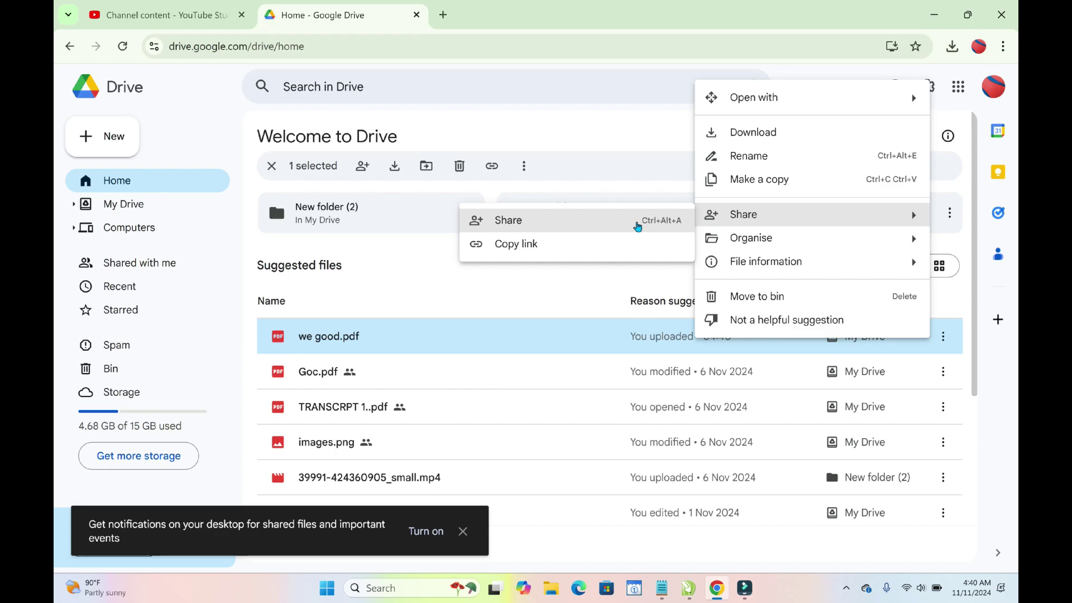
Step: Set we good.pdf's general access to 'Anyone with the link' as Viewer and copy the link
{"action": "left_click", "coordinate": [610, 225]}
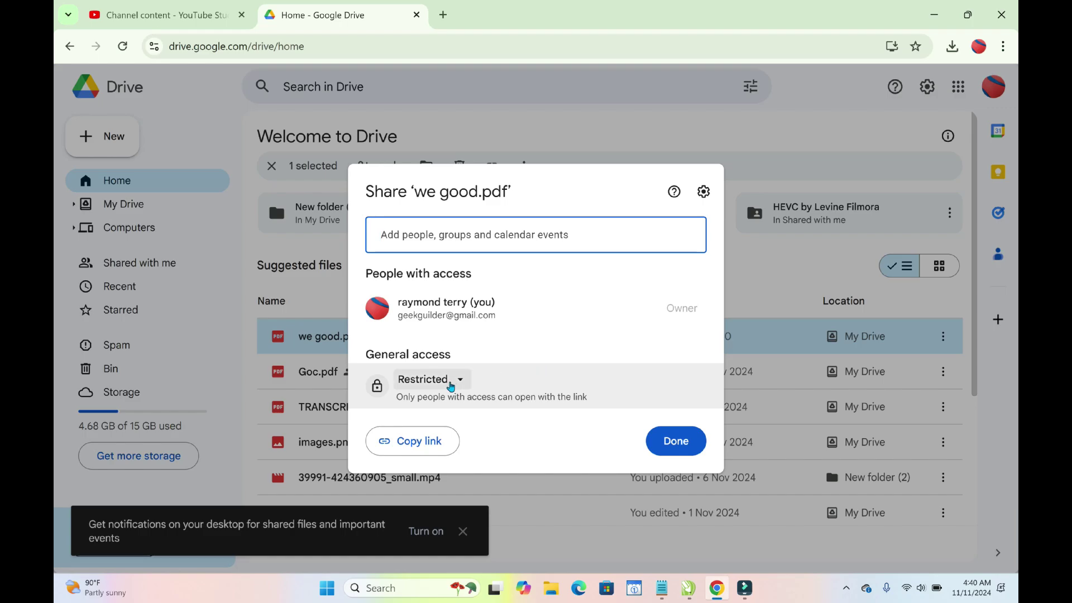
{"action": "left_click", "coordinate": [457, 383]}
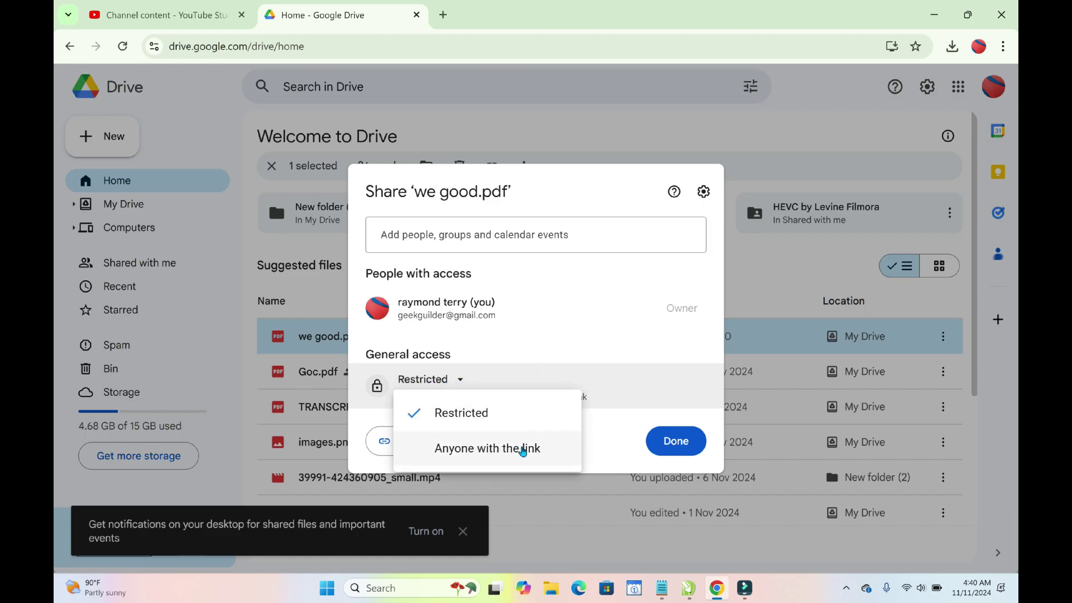
{"action": "left_click", "coordinate": [526, 450]}
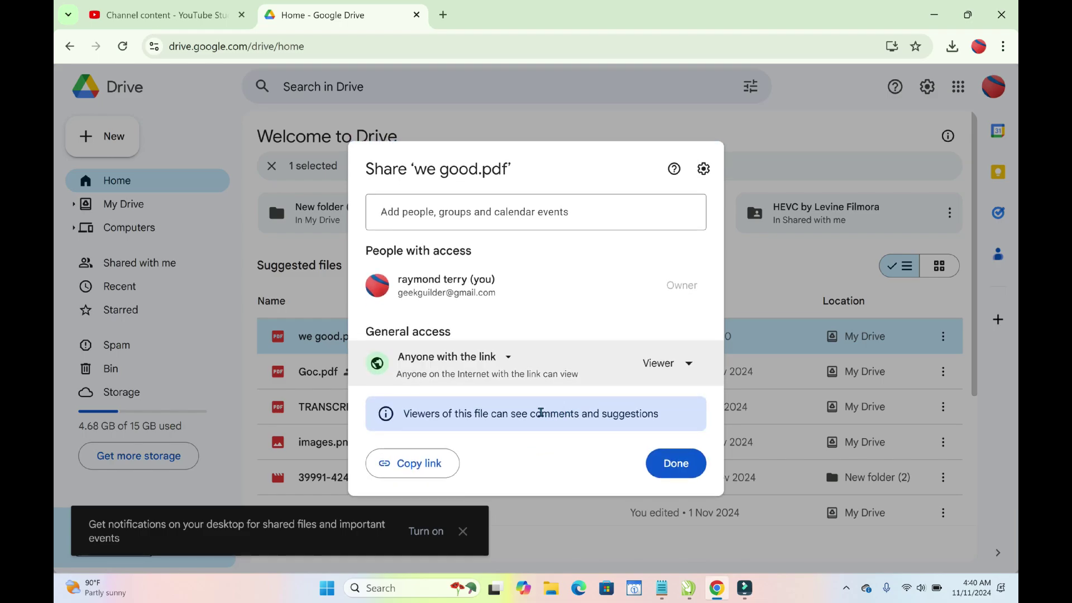
{"action": "left_click", "coordinate": [436, 463]}
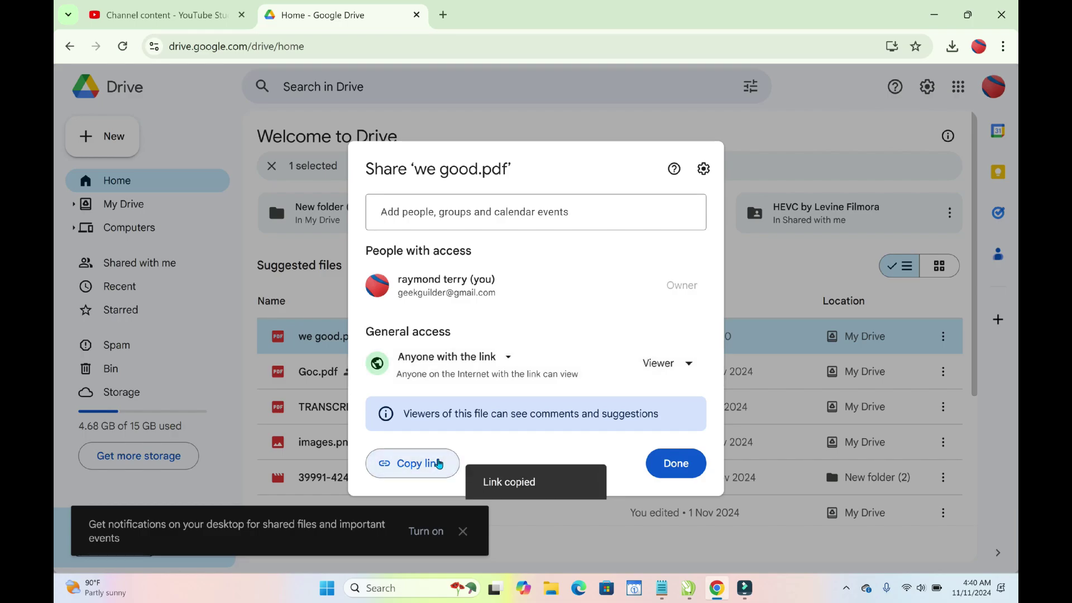
{"action": "left_click", "coordinate": [676, 463]}
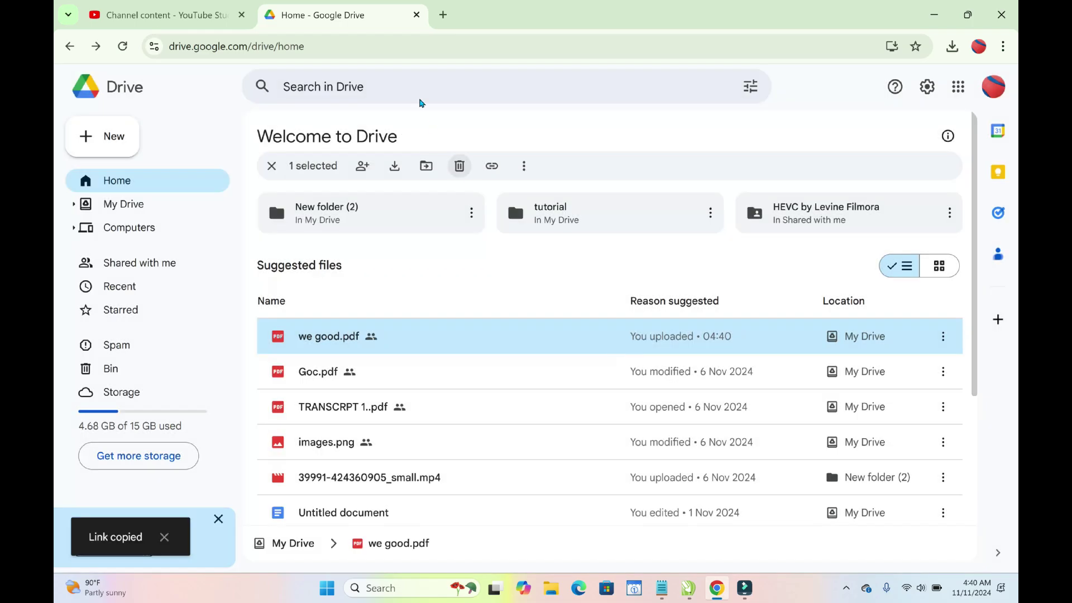